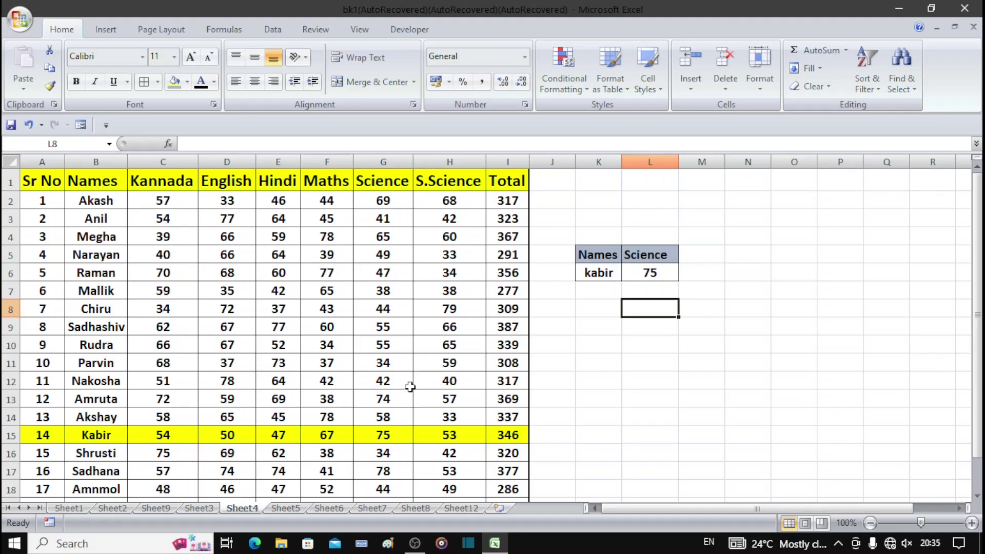
Select the Names and Sr No columns to review the student data.
{"action": "left_click", "coordinate": [99, 172]}
{"action": "key", "text": "ctrl+shift+Down"}
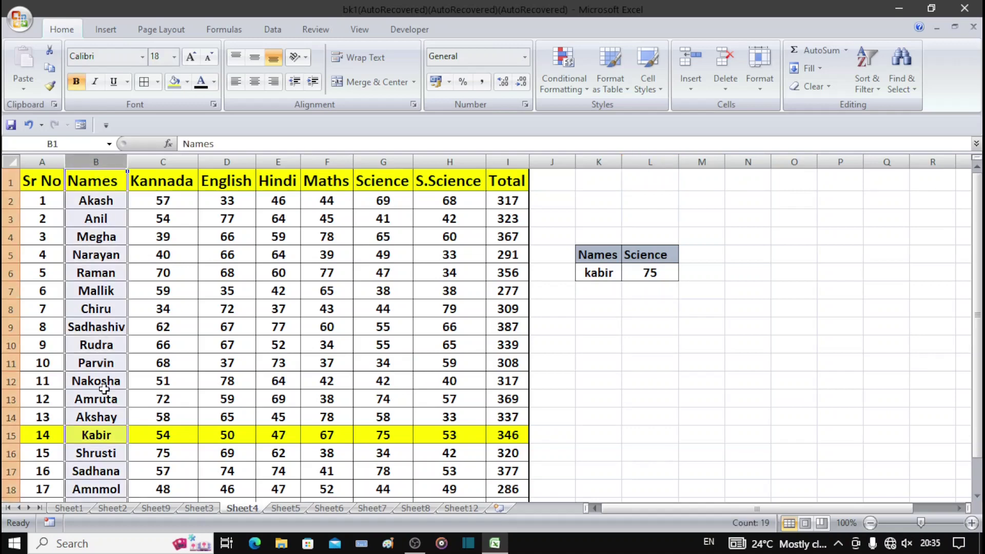
{"action": "left_click", "coordinate": [39, 159]}
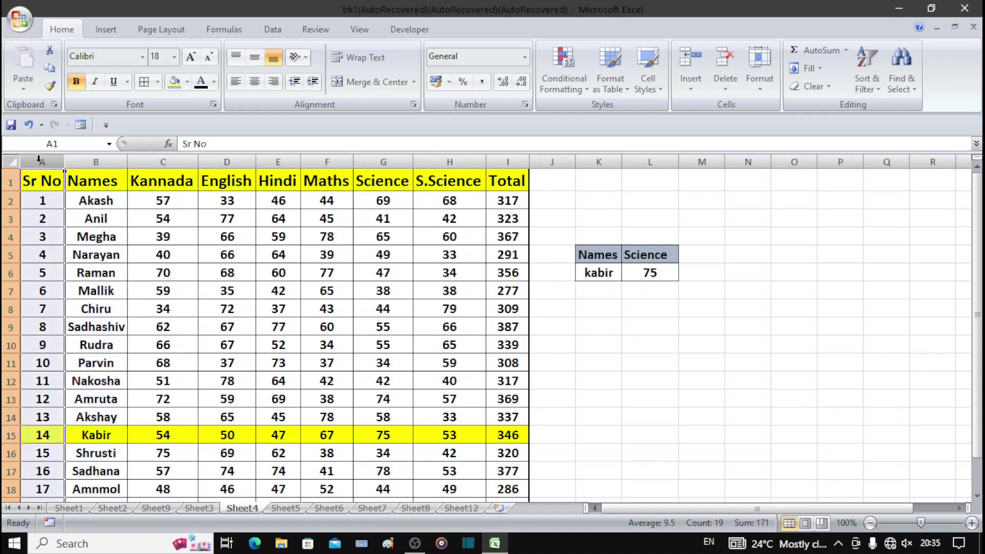
{"action": "left_click", "coordinate": [115, 161]}
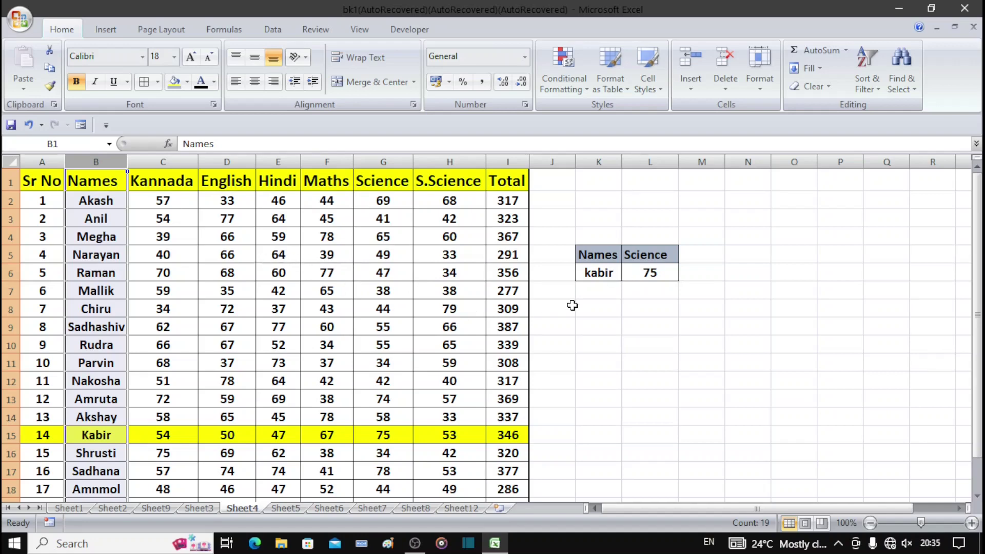
Enter Shrusti in K6 so L6's lookup returns her Science mark, 34.
{"action": "left_click", "coordinate": [649, 273]}
{"action": "left_click", "coordinate": [595, 273]}
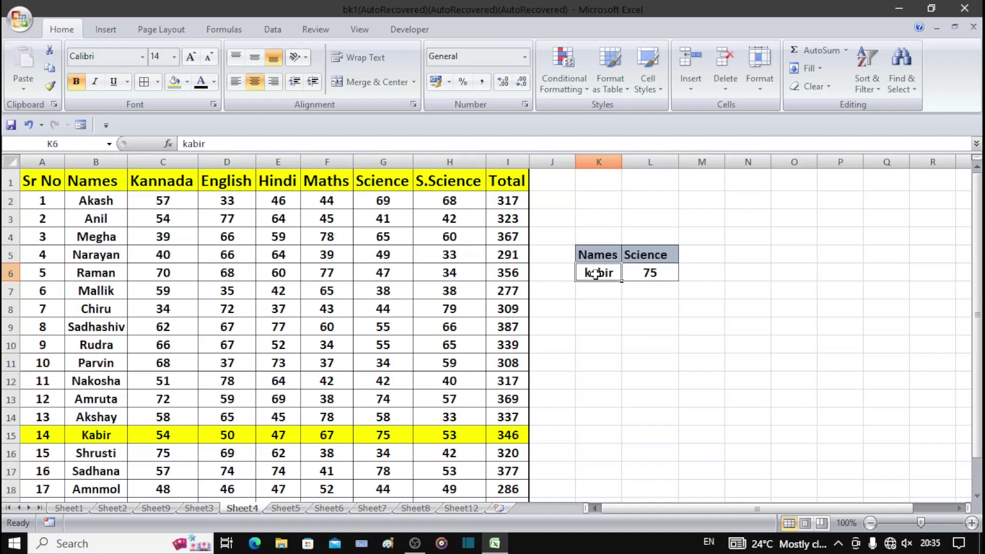
{"action": "type", "text": "S"}
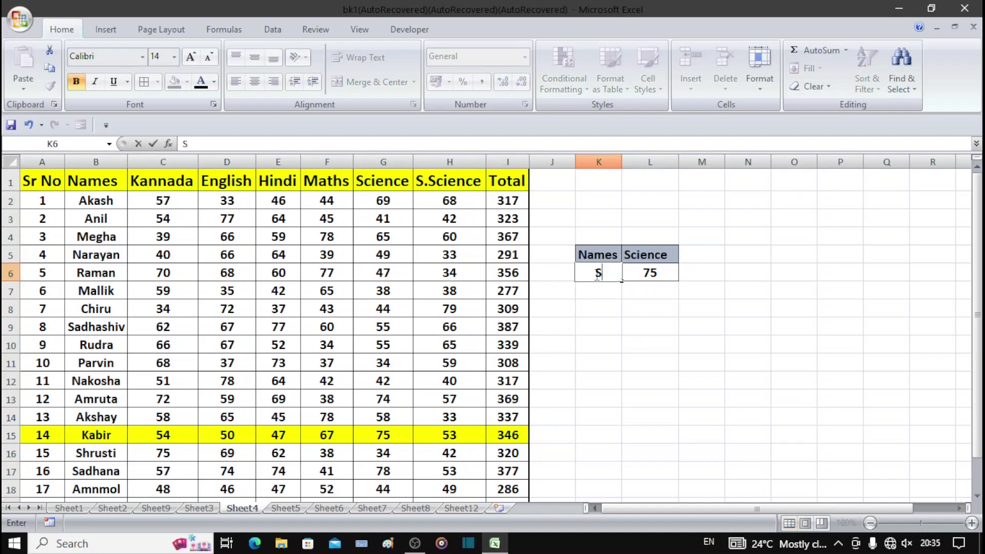
{"action": "type", "text": "hrusti"}
{"action": "key", "text": "Return"}
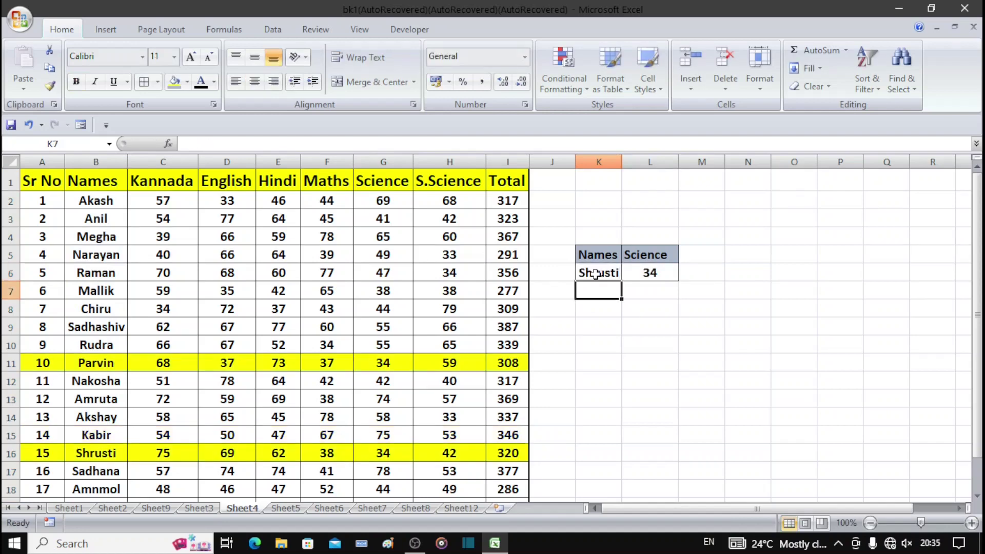
{"action": "left_click", "coordinate": [649, 273]}
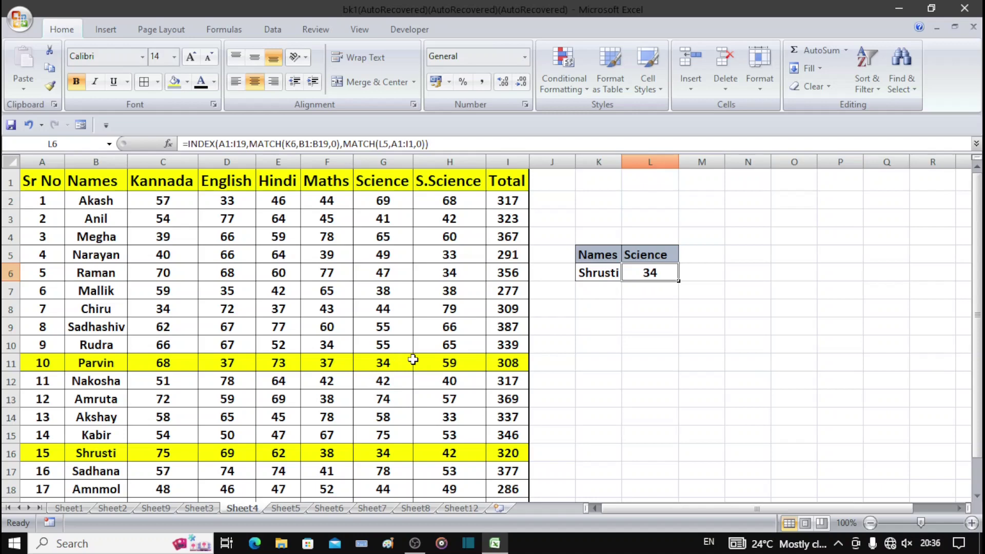
Select the Science heading G1 and column G, then return to L6.
{"action": "left_click", "coordinate": [388, 187]}
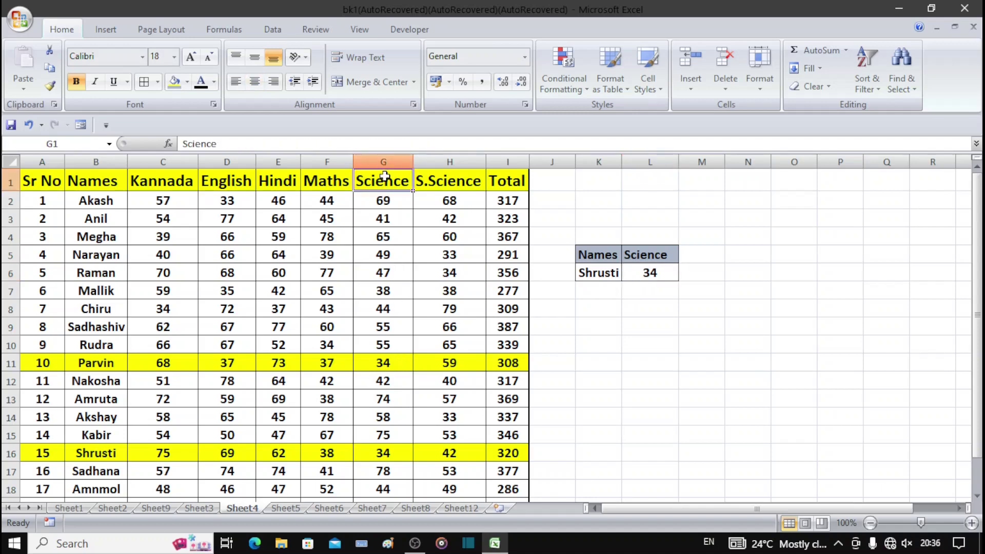
{"action": "left_click", "coordinate": [384, 160]}
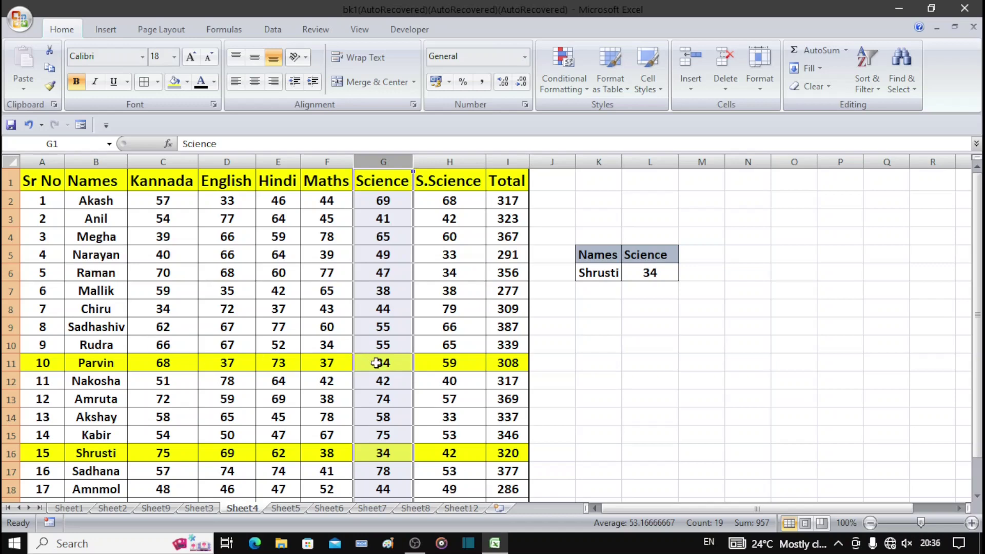
{"action": "left_click", "coordinate": [631, 278]}
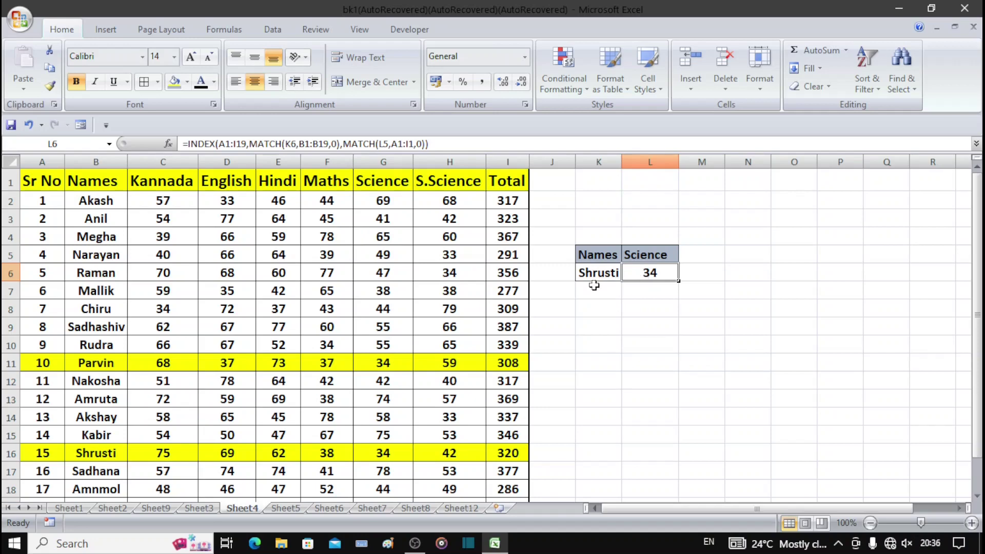
Erase the existing INDEX/MATCH formula from L6, leaving the cell empty.
{"action": "double_click", "coordinate": [635, 277]}
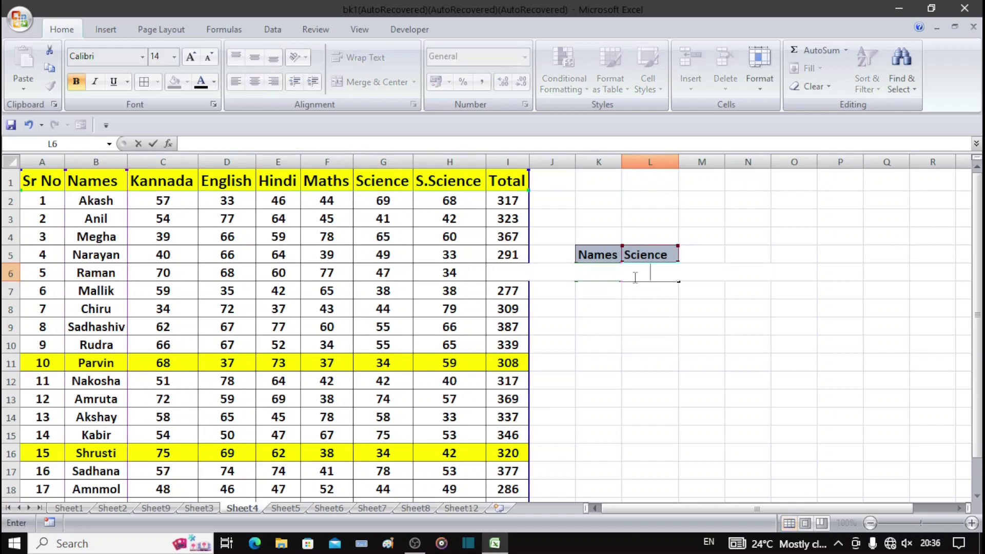
{"action": "key", "text": "Return"}
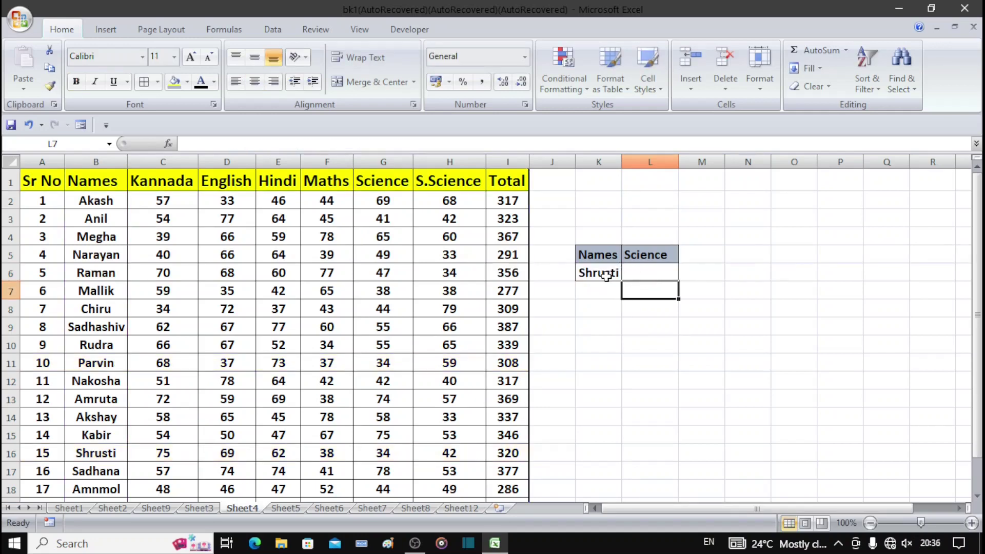
{"action": "left_click", "coordinate": [606, 275]}
{"action": "left_click", "coordinate": [635, 275]}
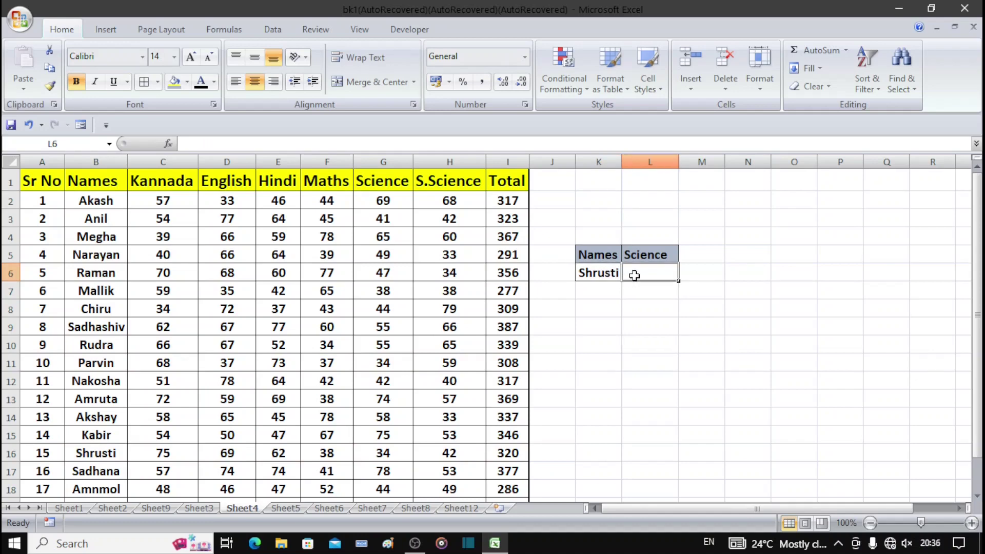
{"action": "left_click", "coordinate": [648, 260]}
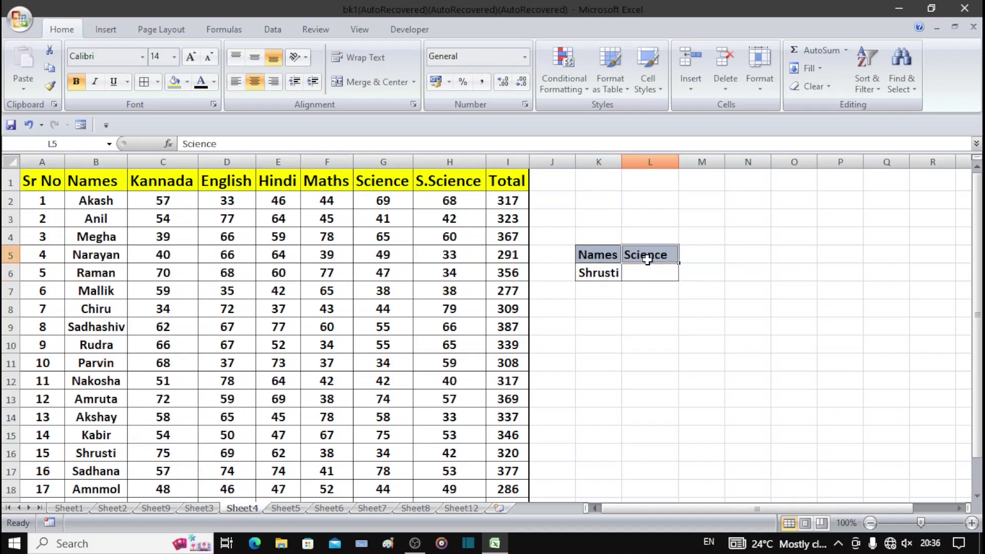
{"action": "left_click", "coordinate": [646, 274]}
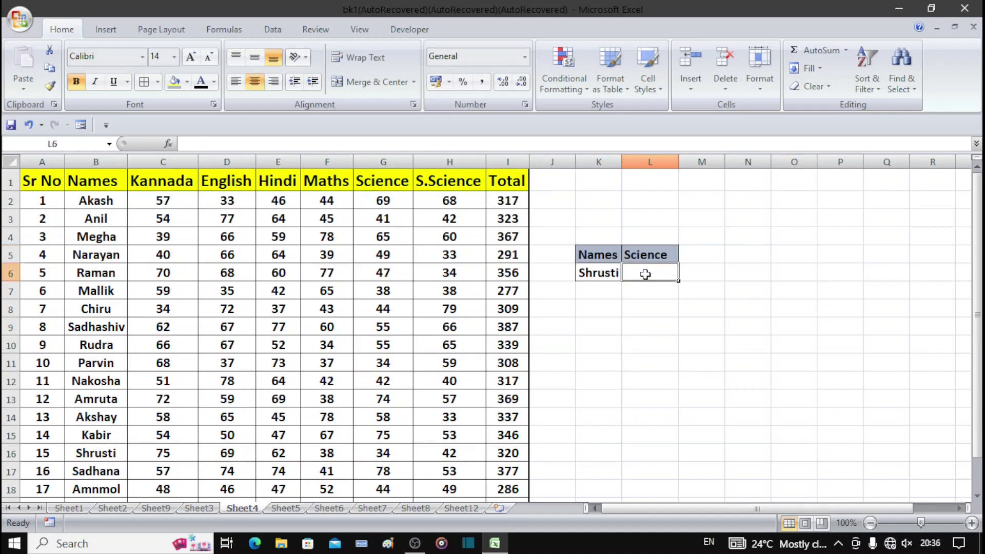
Start the new formula in L6 as =INDEX(A1:I19,MATCH(.
{"action": "type", "text": "="}
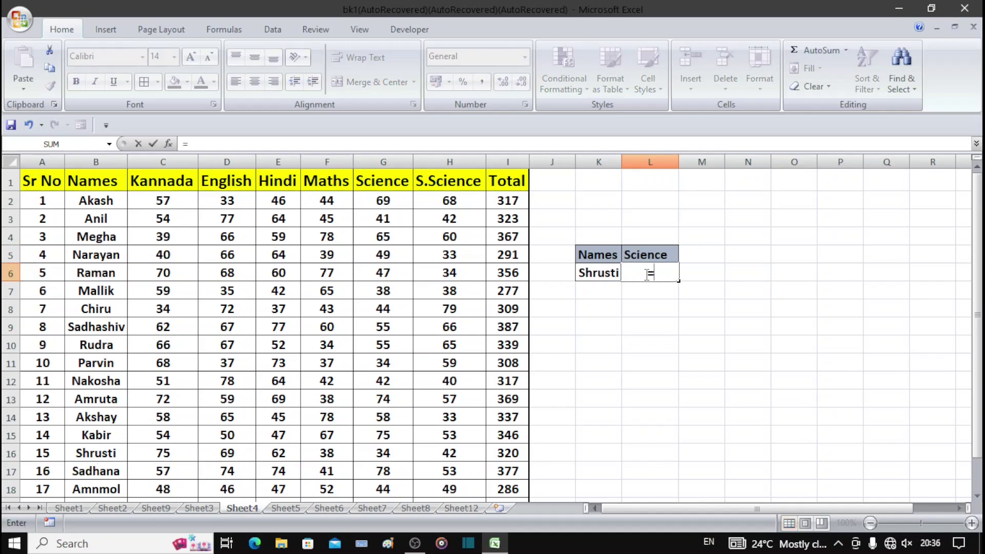
{"action": "type", "text": "in"}
{"action": "key", "text": "Tab"}
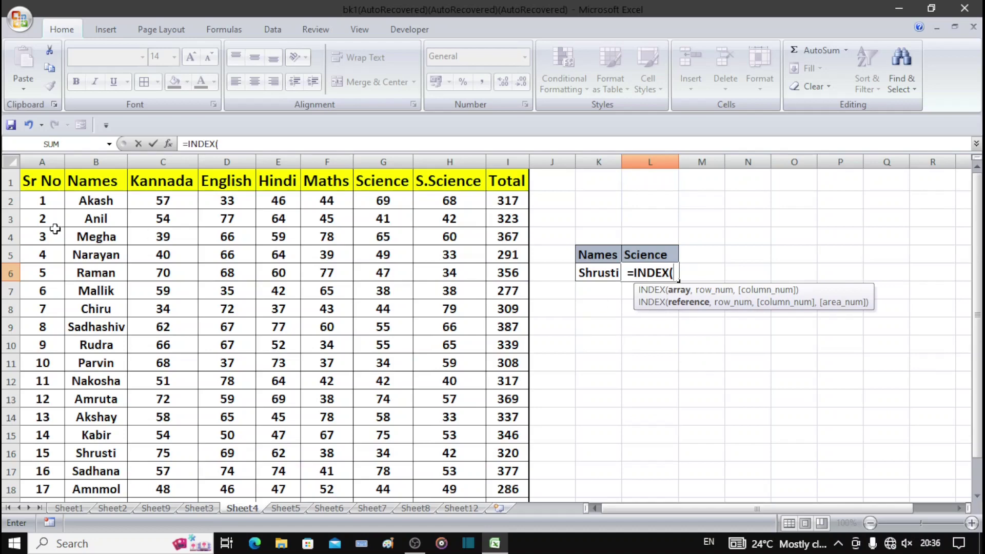
{"action": "left_click", "coordinate": [32, 181]}
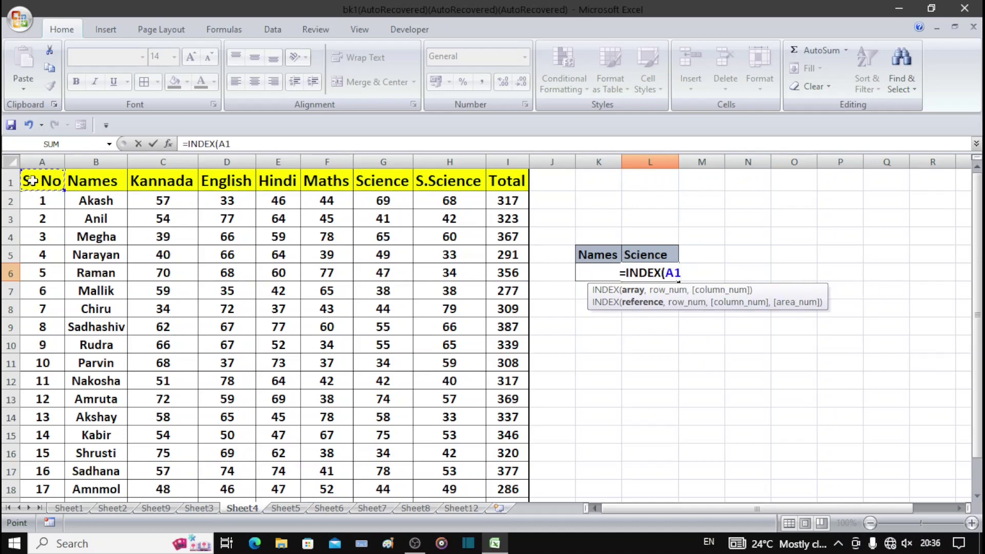
{"action": "key", "text": "ctrl+shift+Down"}
{"action": "key", "text": "ctrl+shift+Right"}
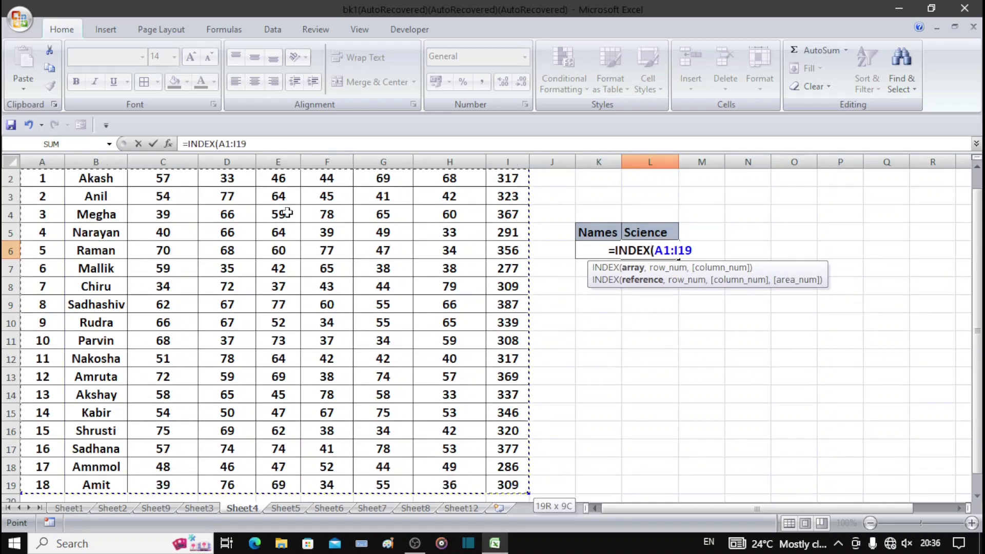
{"action": "type", "text": ","}
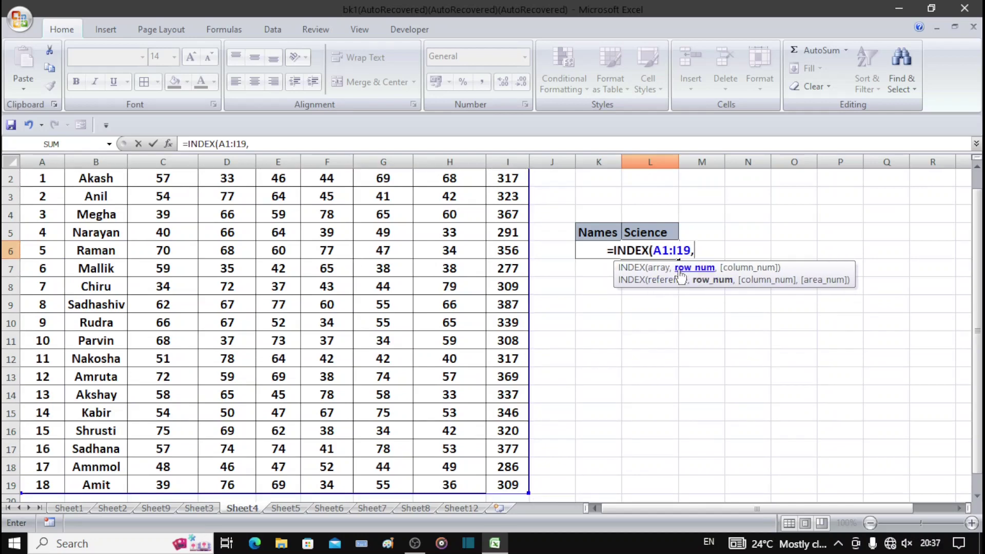
{"action": "type", "text": "match"}
{"action": "key", "text": "Tab"}
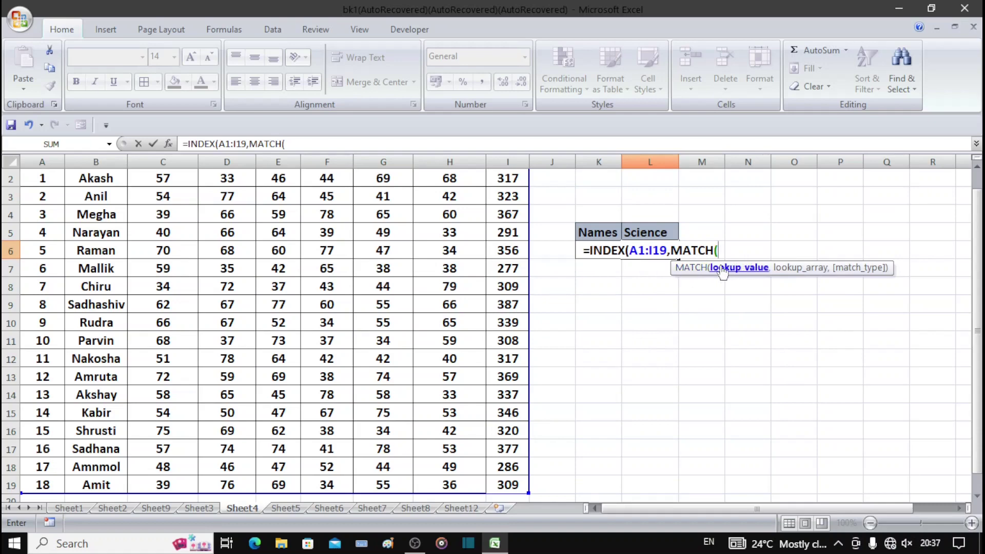
Complete the row MATCH as MATCH(K6,B1:B19,0) against the Names column.
{"action": "left_click", "coordinate": [600, 232]}
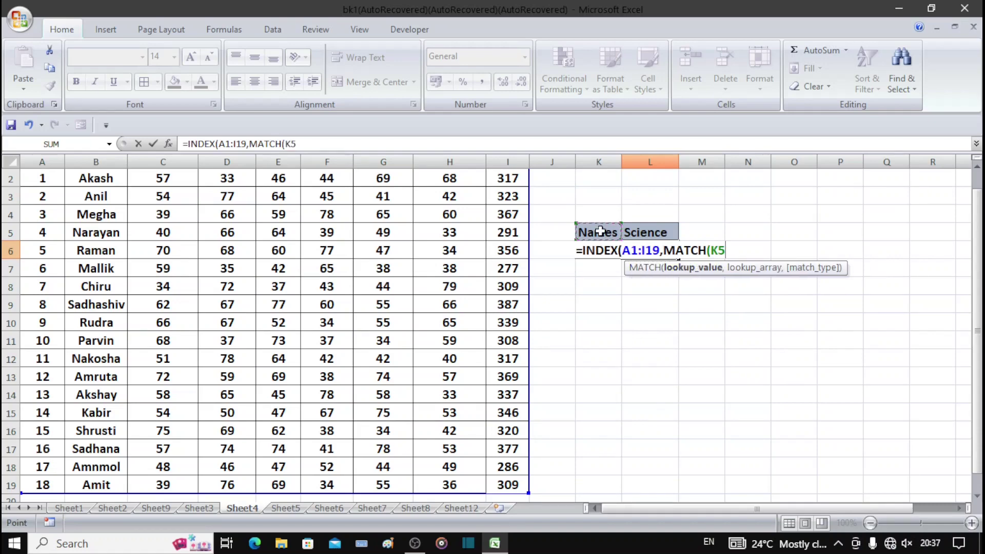
{"action": "key", "text": "Down"}
{"action": "type", "text": ","}
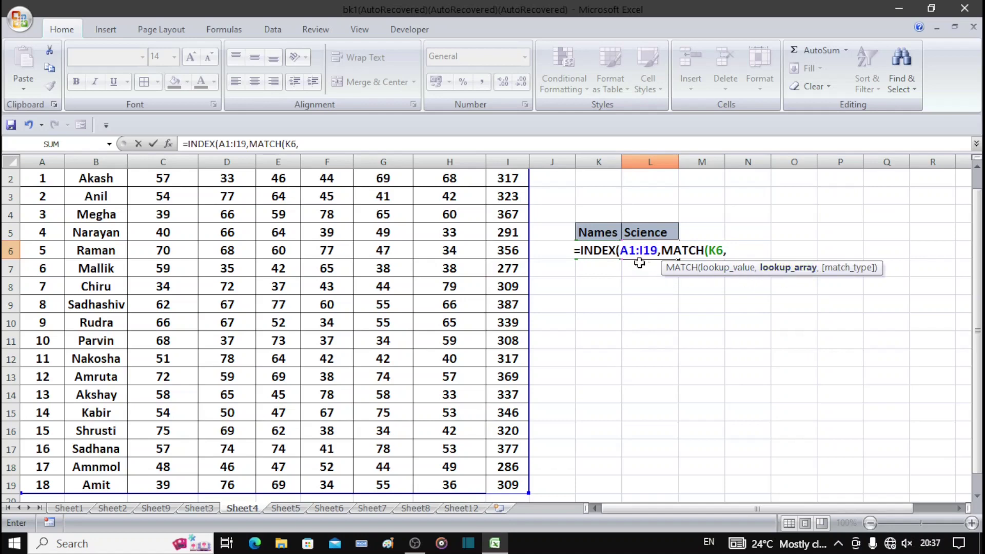
{"action": "scroll", "coordinate": [108, 216], "scroll_direction": "up", "scroll_amount": 1}
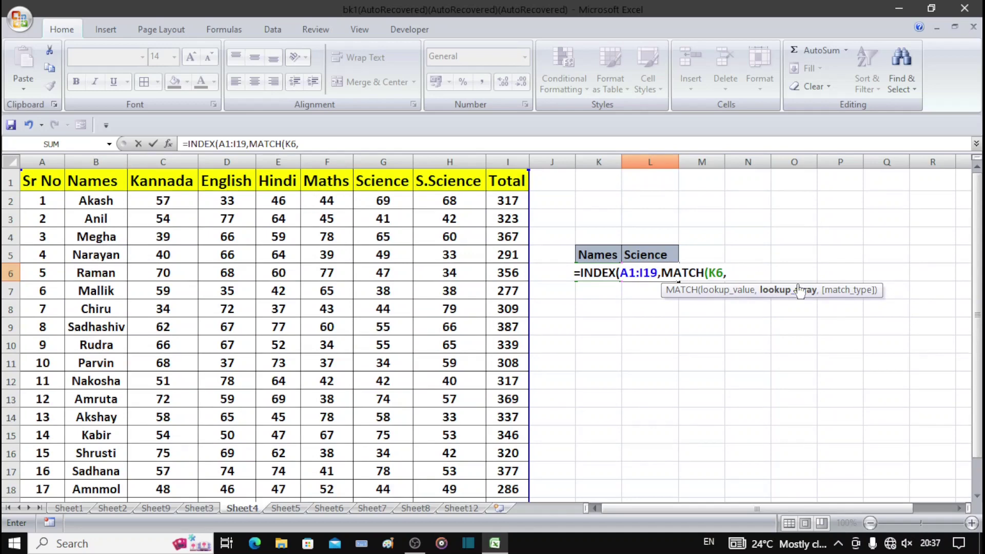
{"action": "left_click", "coordinate": [103, 181]}
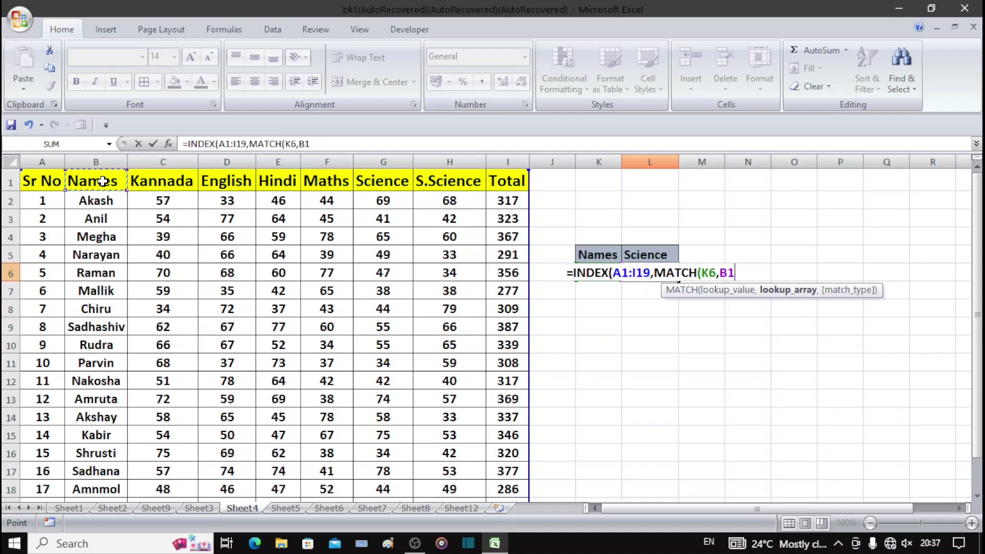
{"action": "key", "text": "ctrl+shift+Down"}
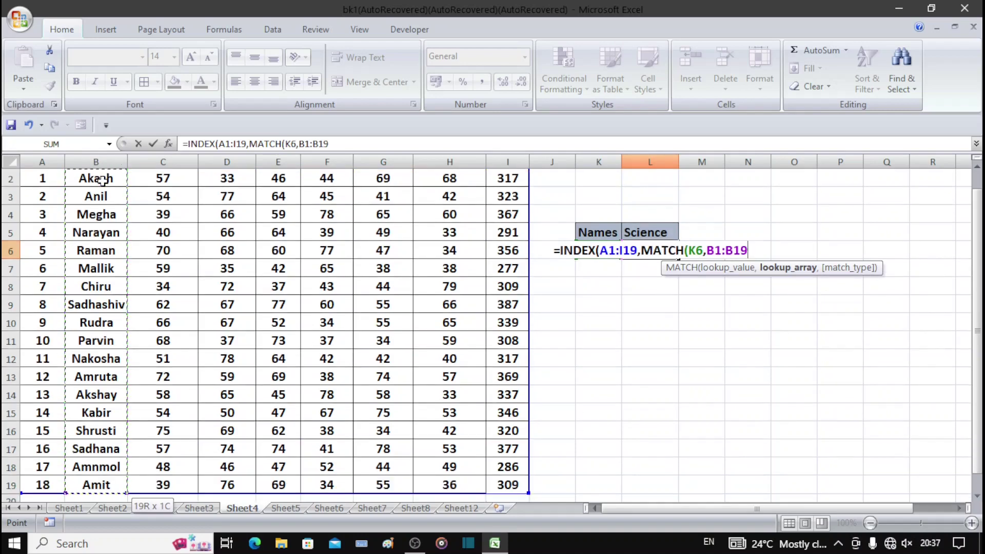
{"action": "type", "text": ","}
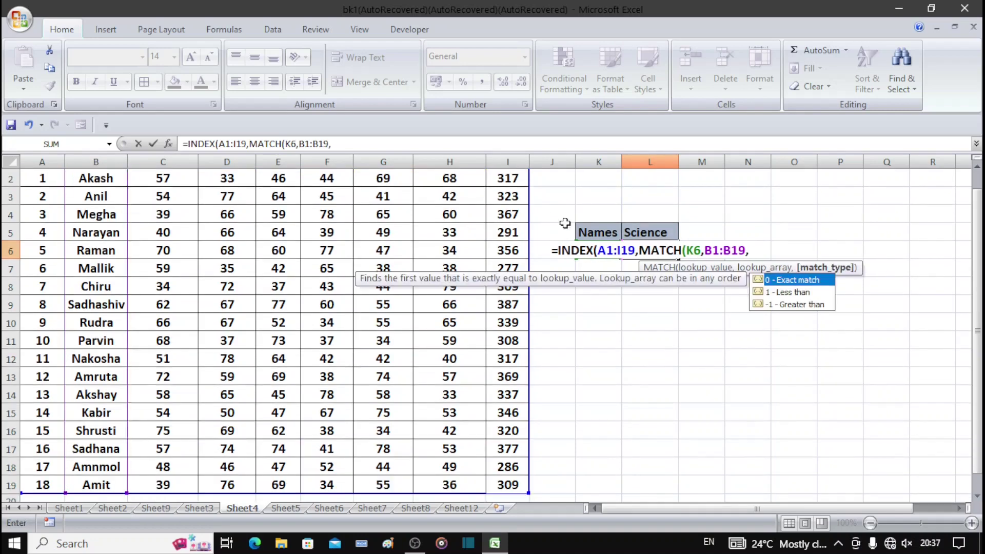
{"action": "type", "text": "0"}
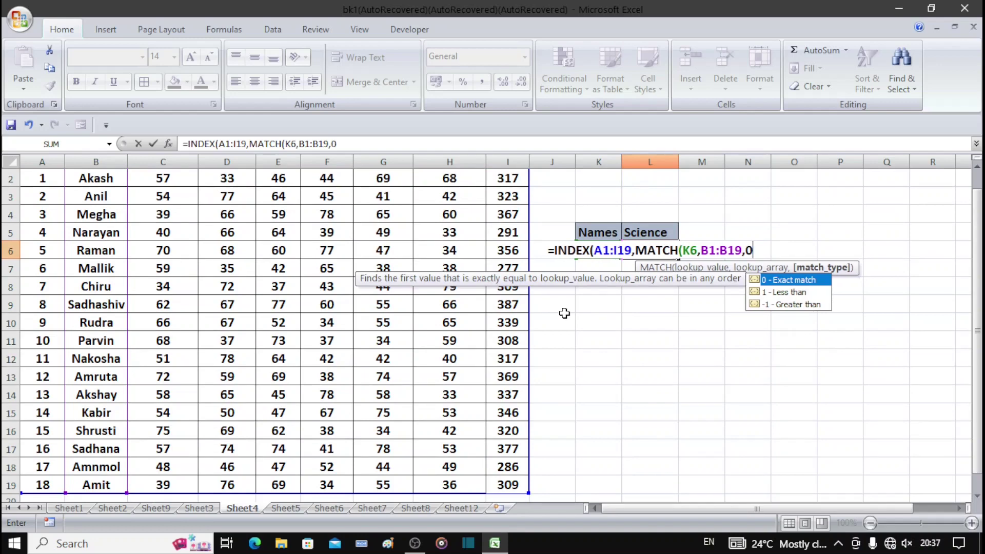
{"action": "type", "text": "),"}
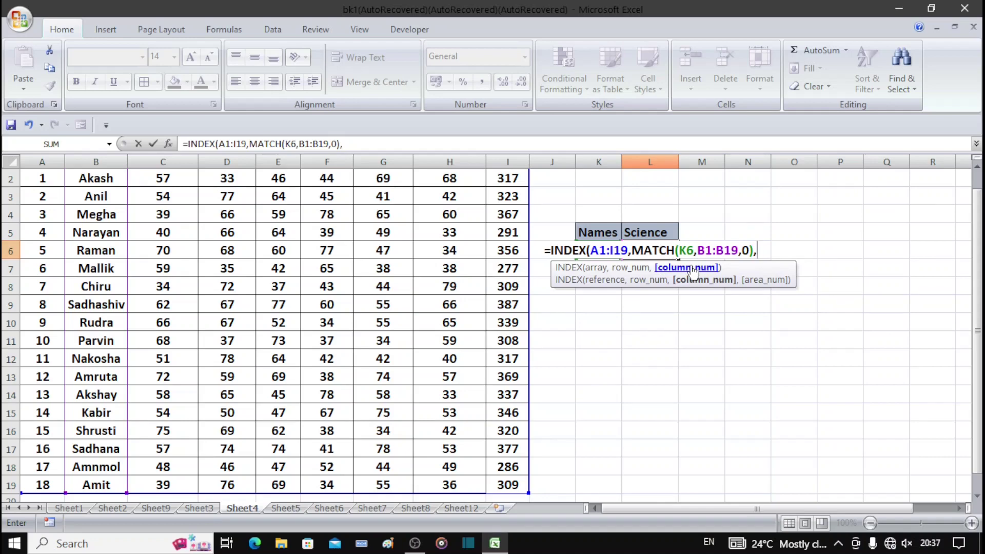
Add the column lookup MATCH(L5,A1:I1,0) and finish the formula, returning 34.
{"action": "type", "text": "mat"}
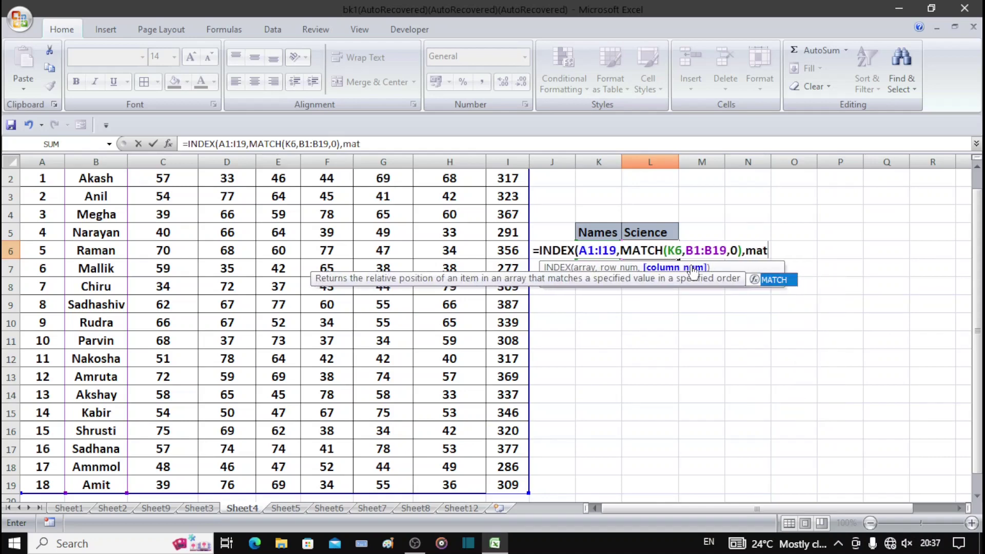
{"action": "key", "text": "Tab"}
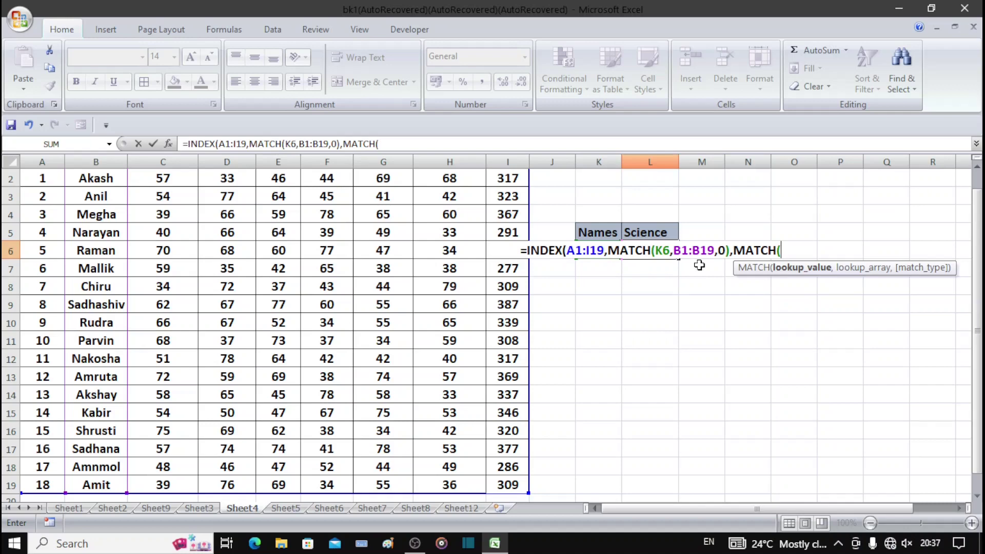
{"action": "left_click", "coordinate": [656, 231]}
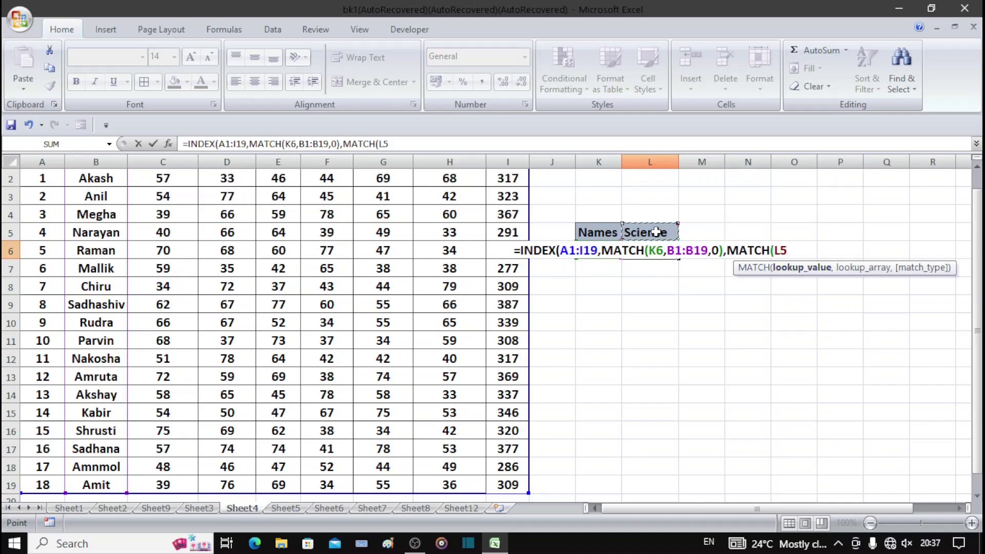
{"action": "type", "text": ","}
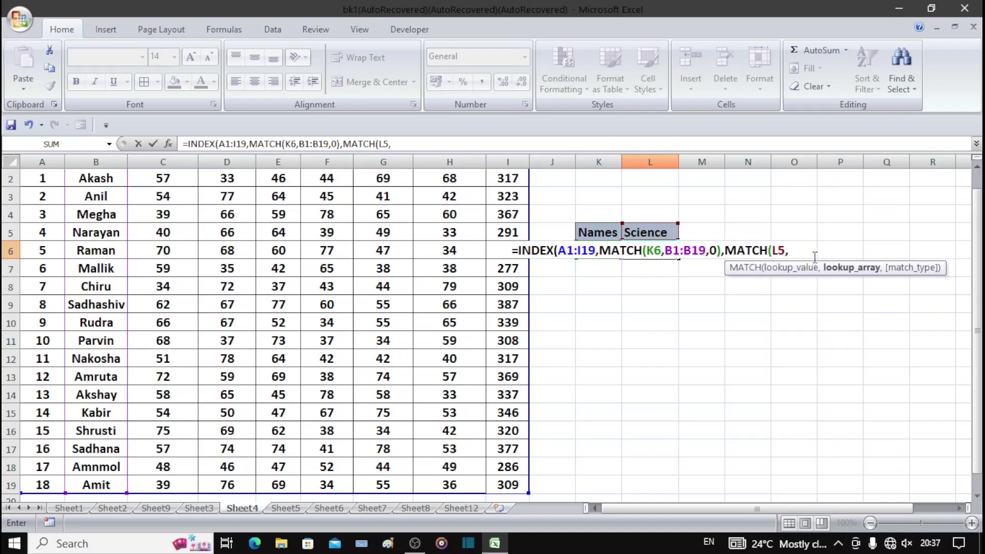
{"action": "left_click_drag", "start_coordinate": [861, 279], "coordinate": [689, 313]}
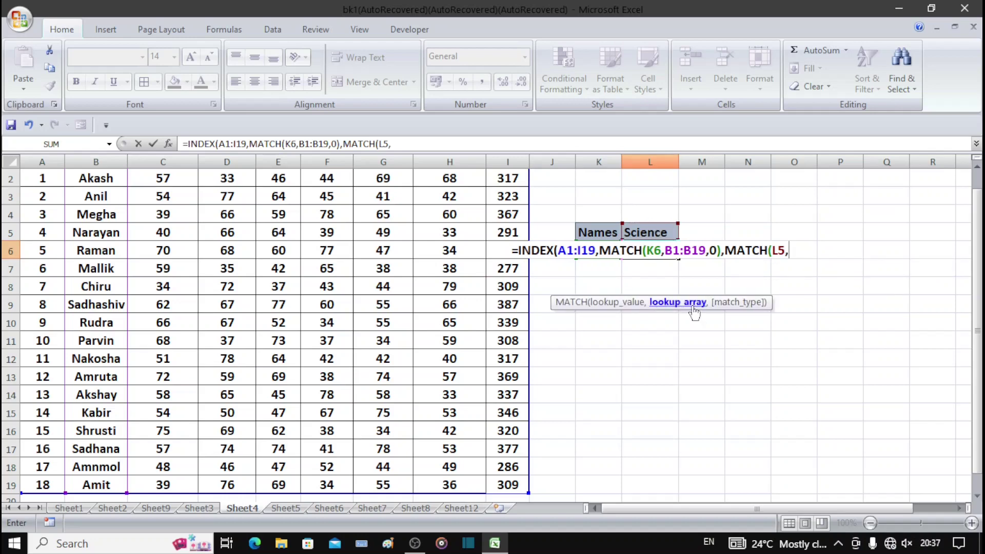
{"action": "scroll", "coordinate": [601, 278], "scroll_direction": "up", "scroll_amount": 1}
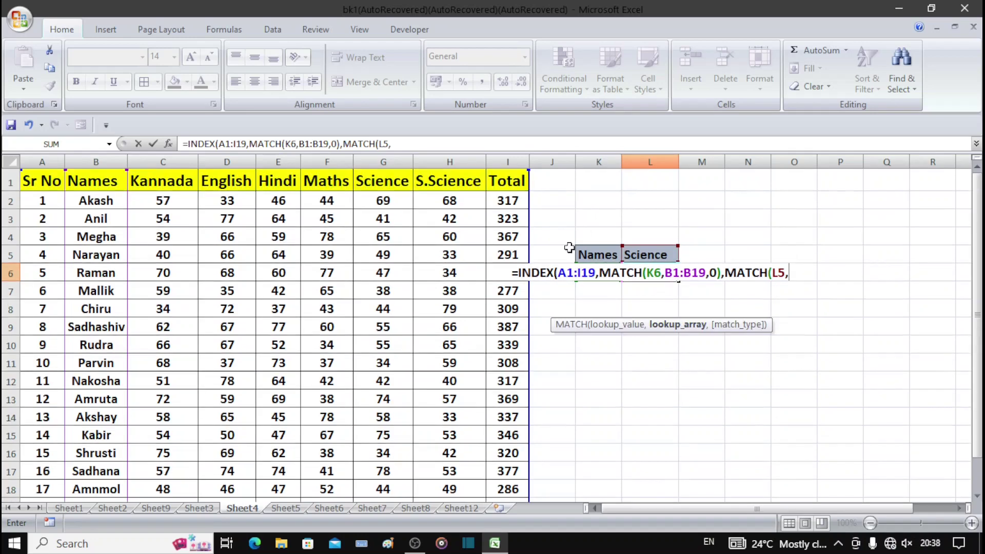
{"action": "left_click_drag", "start_coordinate": [41, 181], "coordinate": [509, 163]}
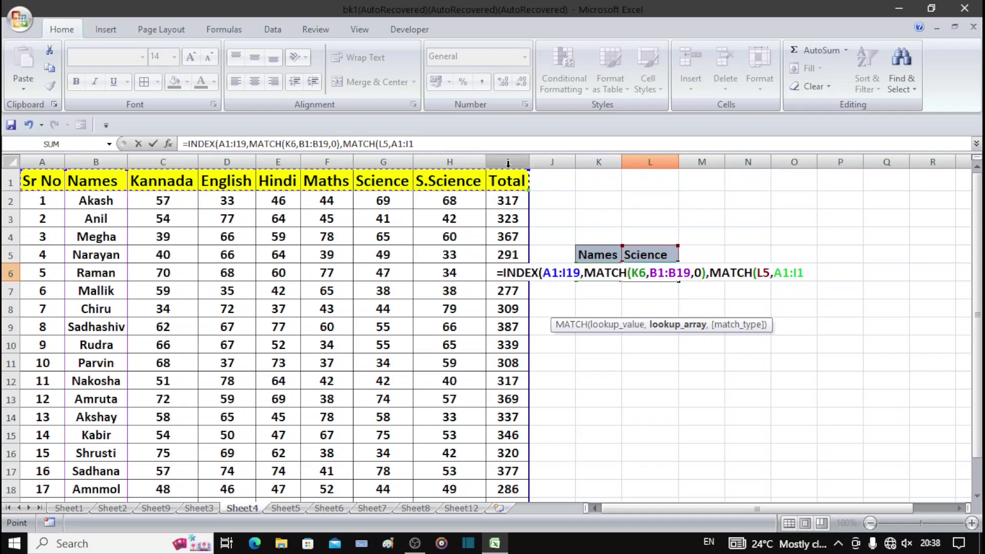
{"action": "type", "text": ",0"}
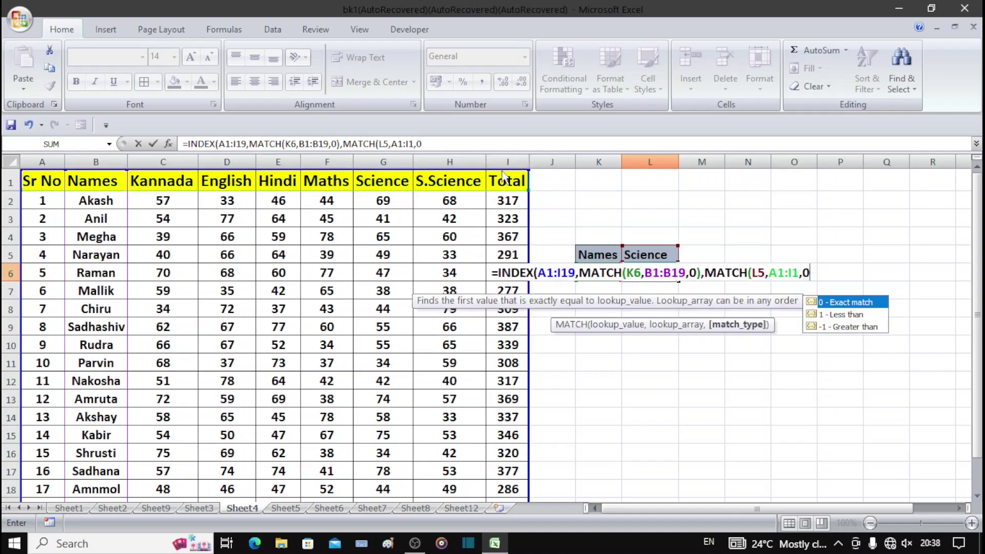
{"action": "key", "text": "Return"}
{"action": "key", "text": "Return"}
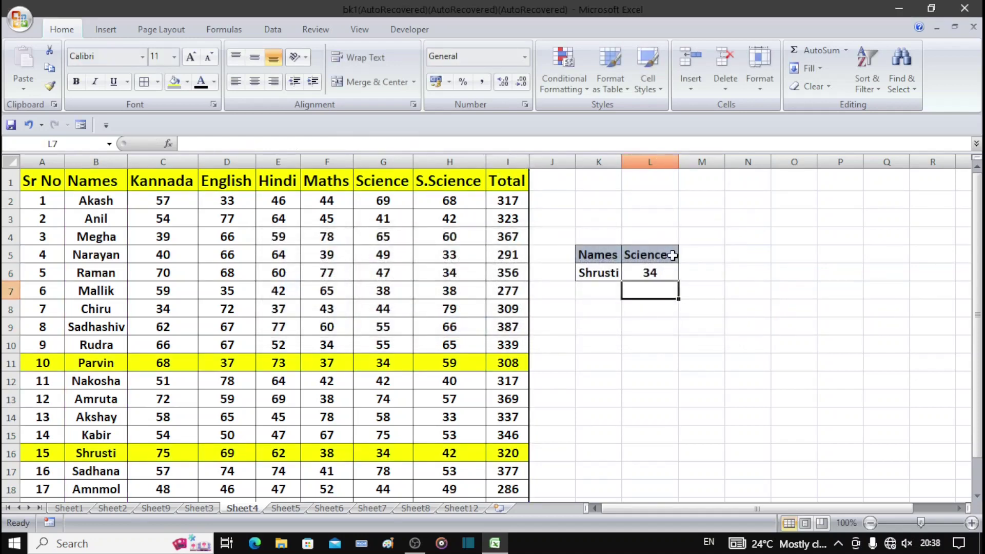
{"action": "left_click", "coordinate": [656, 272]}
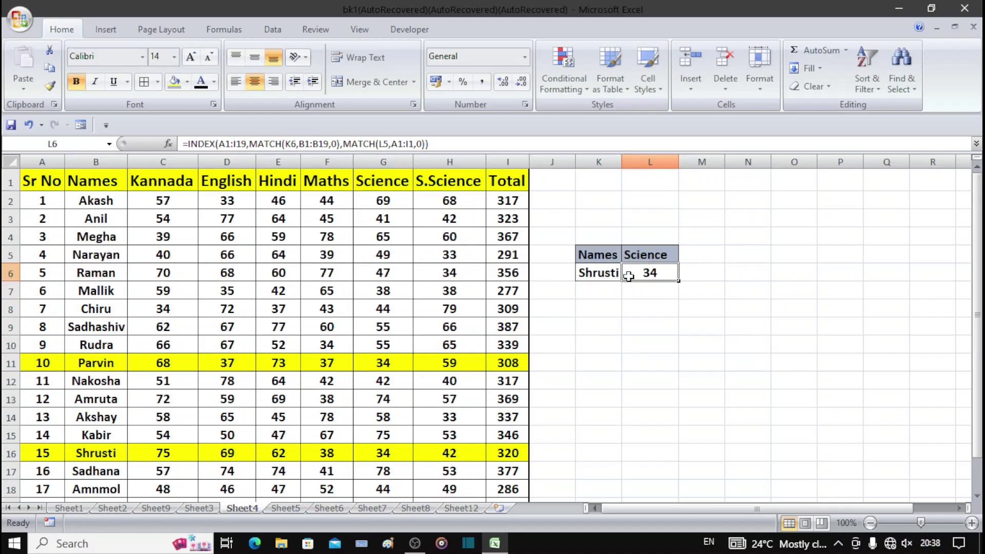